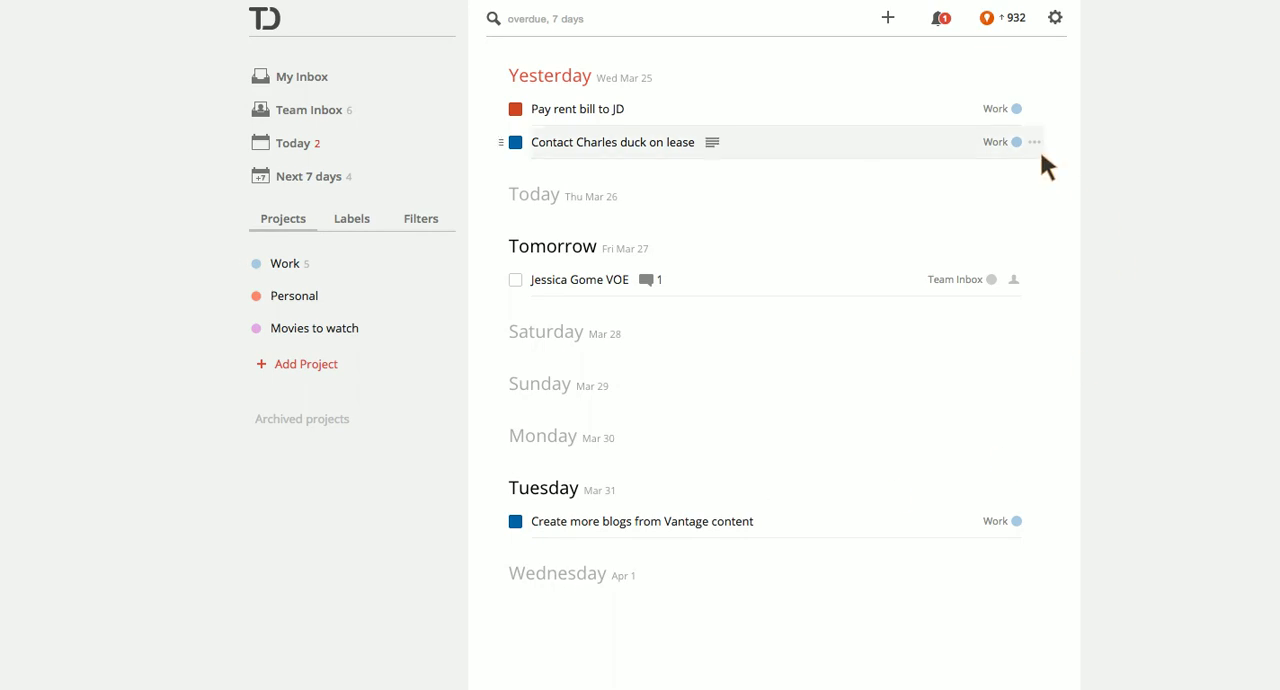
# Open Todoist's gear menu showing sync, settings, help, app downloads and logout.
pyautogui.click(1056, 18)
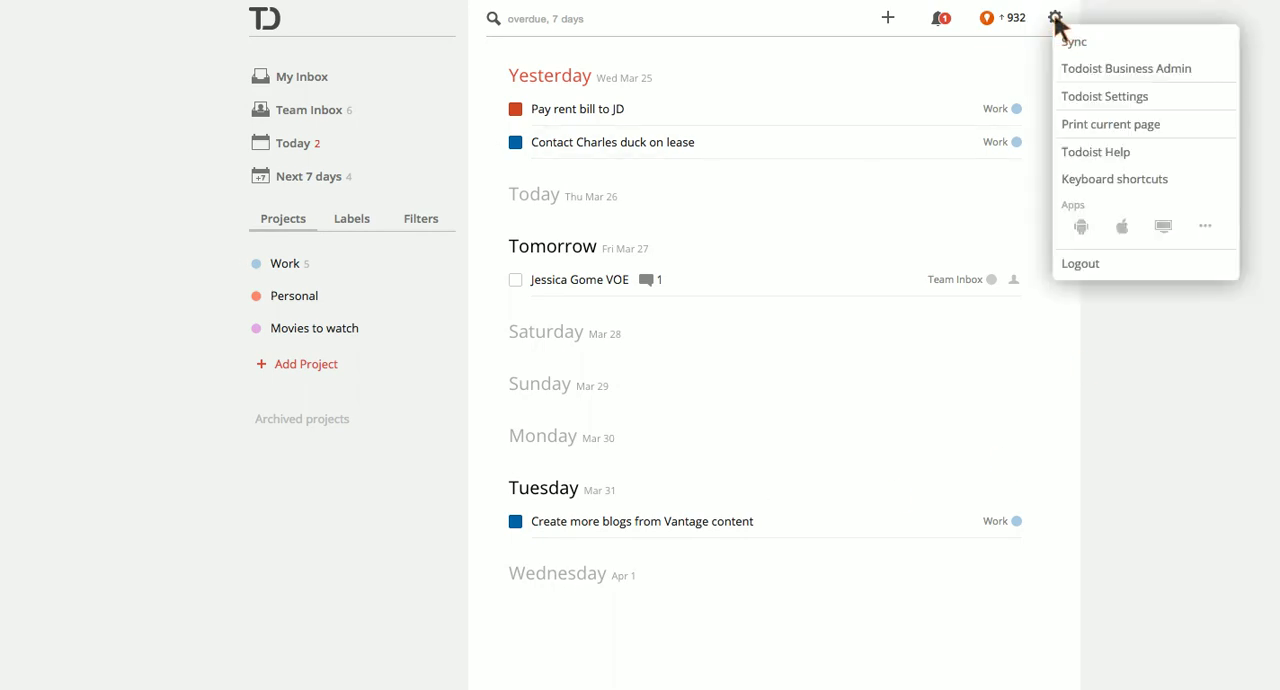